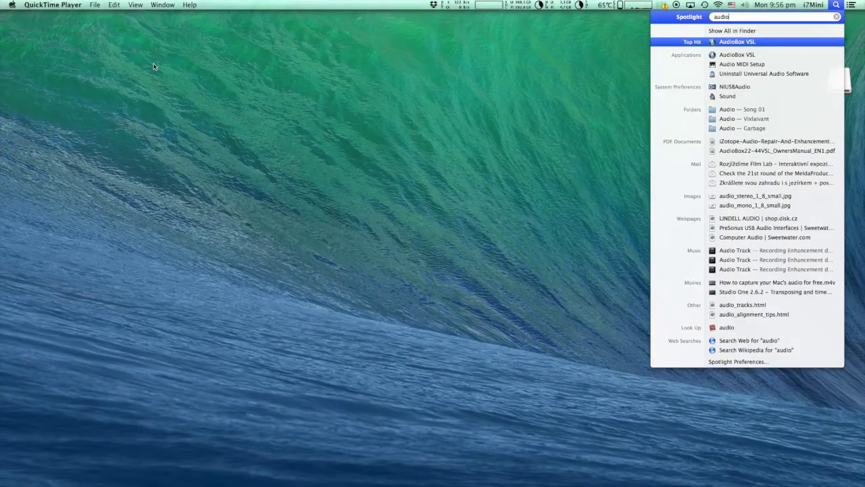
Step: Launch AudioBox VSL and dismiss the startup tips so the 22VSL mixer shows
key(Return)
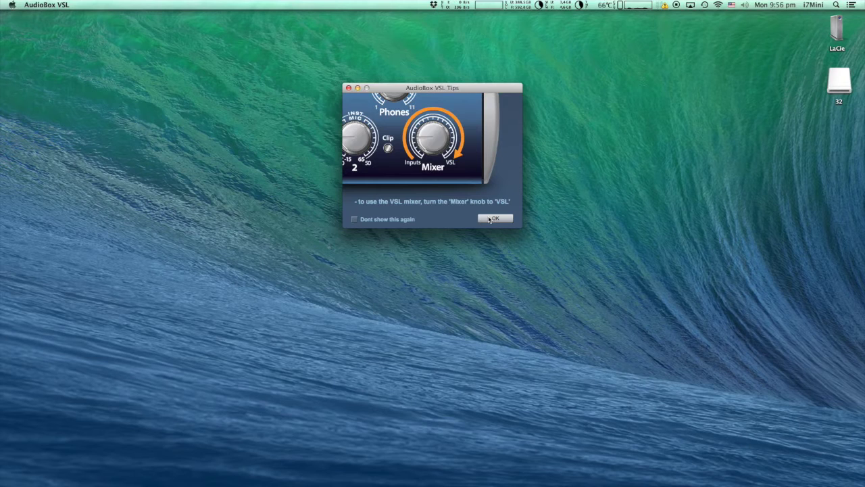
click(494, 219)
Step: Move the AudioBox 22 VSL mixer window a little up and to the left
drag(699, 29, 687, 19)
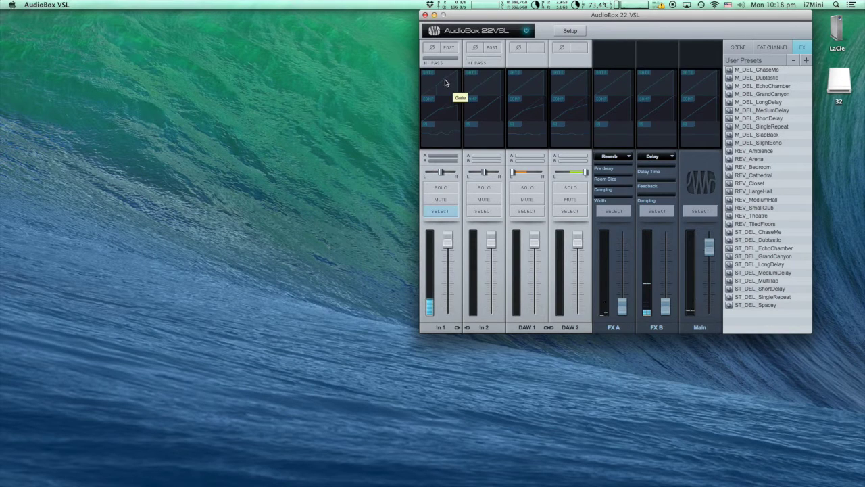
Step: Raise In 1's gate threshold and enable its compressor at −38.1 dB threshold, 11.90 ratio
click(445, 82)
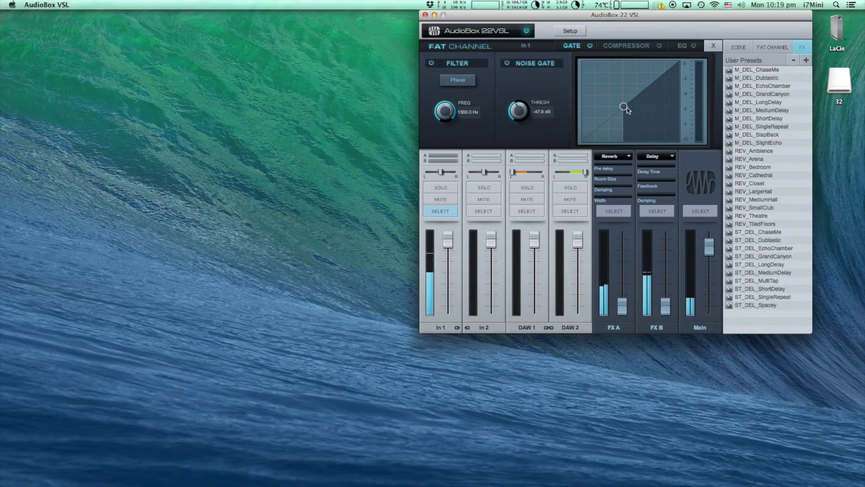
mouse_move(626, 108)
mouse_down()
mouse_move(648, 89)
mouse_move(629, 103)
mouse_up()
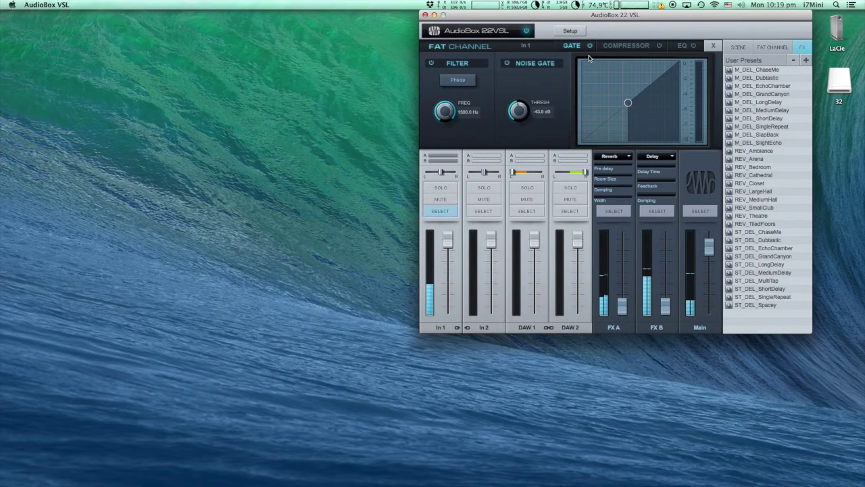
click(622, 46)
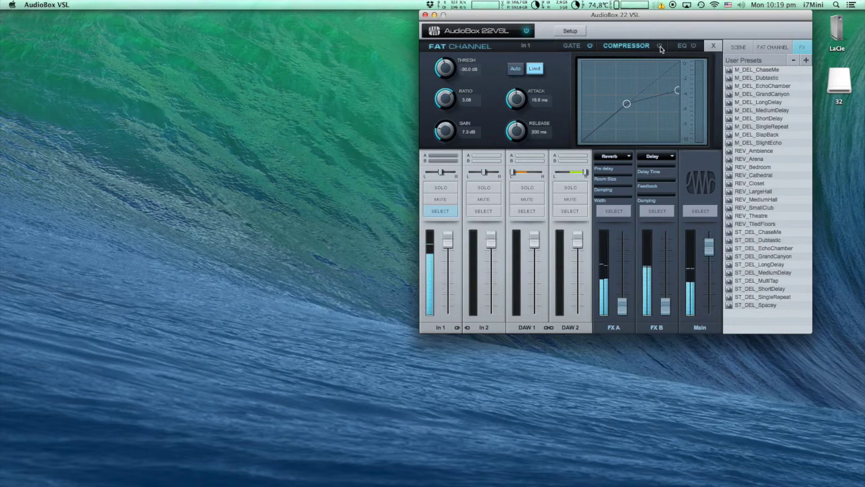
click(660, 46)
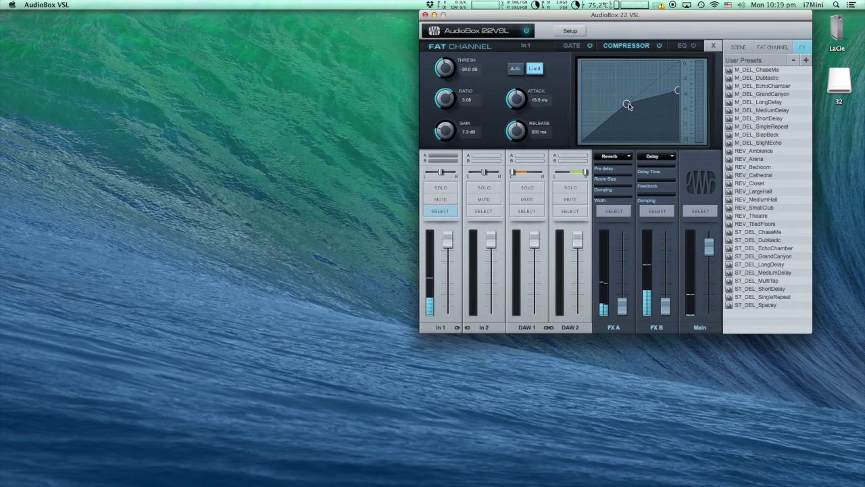
drag(629, 107, 611, 116)
drag(677, 100, 665, 119)
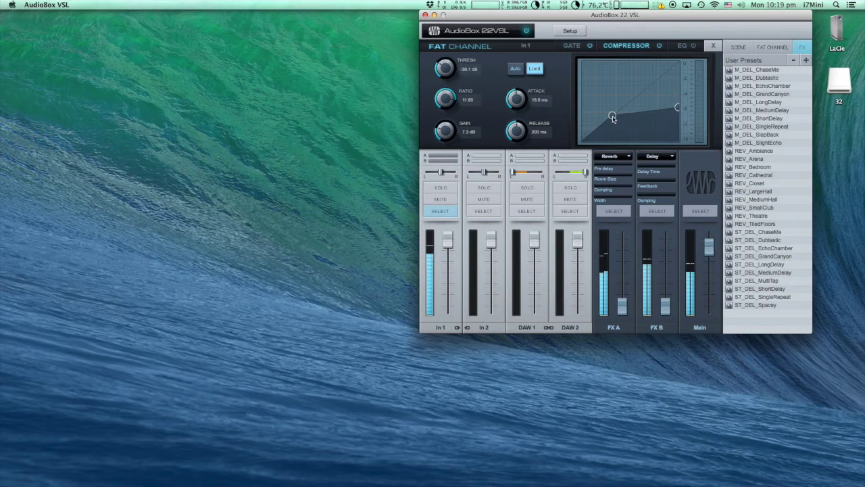
click(690, 47)
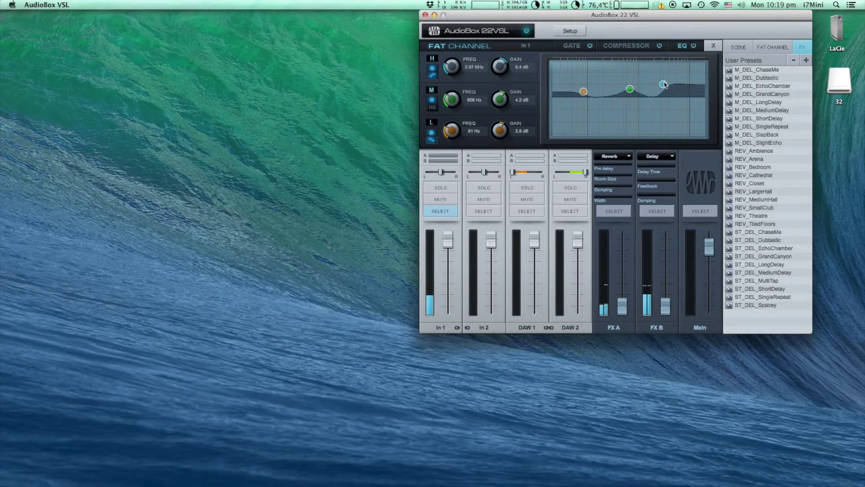
Step: Boost In 1's high EQ band and its low band to 8.5 dB at 99 Hz, then close the Fat Channel
mouse_move(663, 85)
mouse_down()
mouse_move(685, 86)
mouse_move(654, 84)
mouse_move(660, 72)
mouse_up()
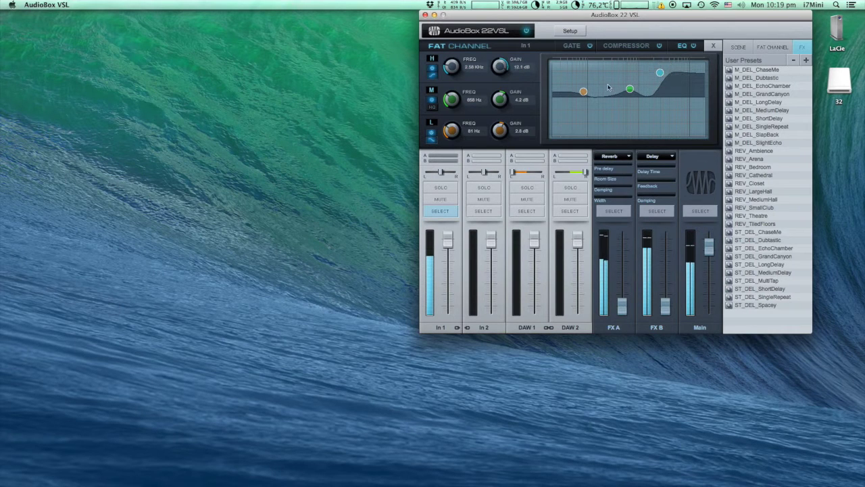
mouse_move(584, 92)
mouse_down()
mouse_move(580, 78)
mouse_move(587, 79)
mouse_up()
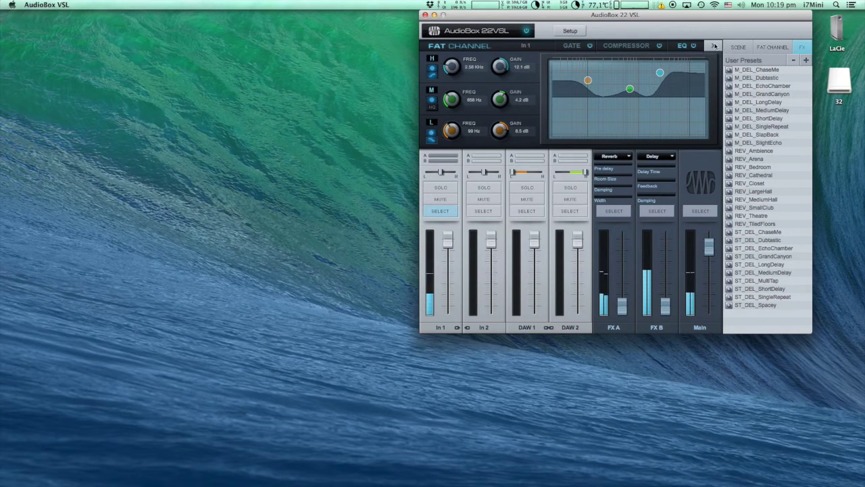
click(713, 46)
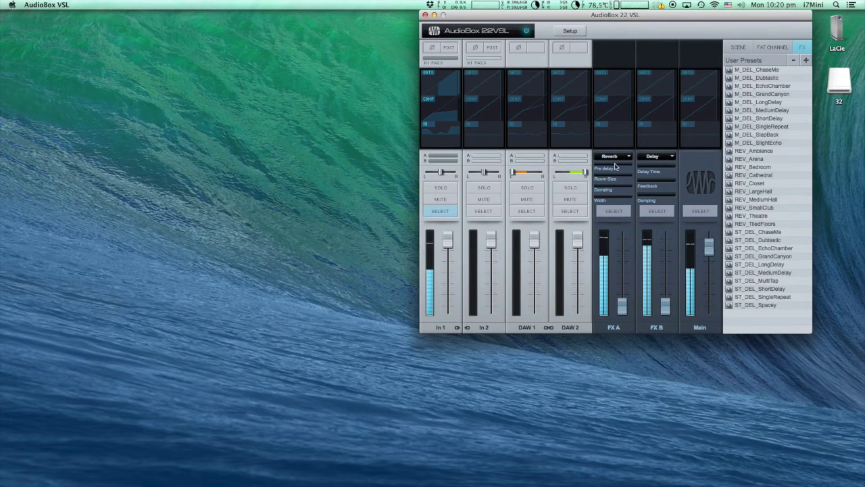
drag(621, 310, 621, 281)
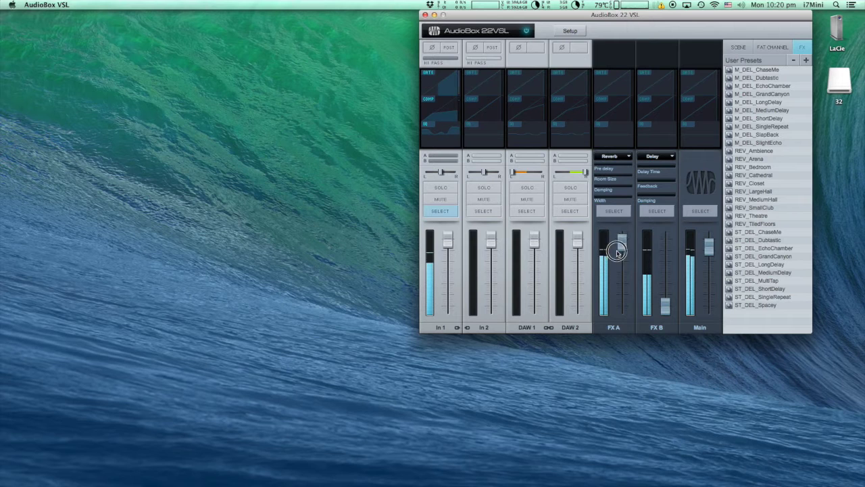
drag(618, 251, 622, 331)
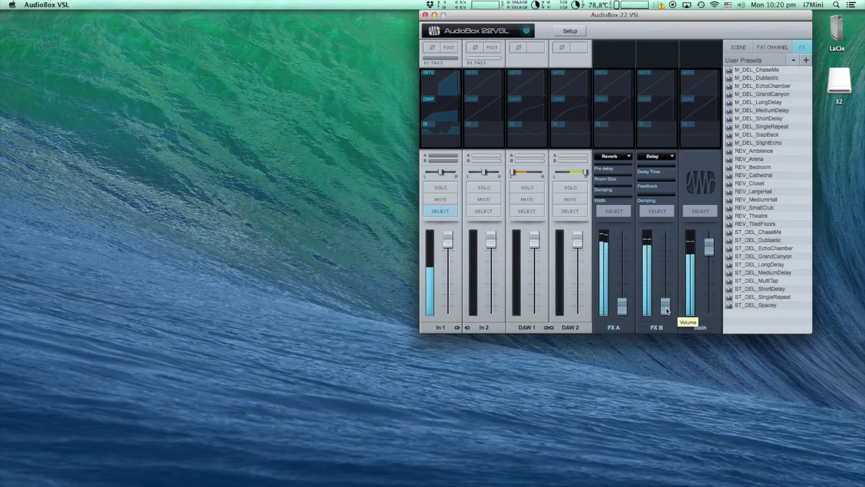
drag(667, 311, 662, 236)
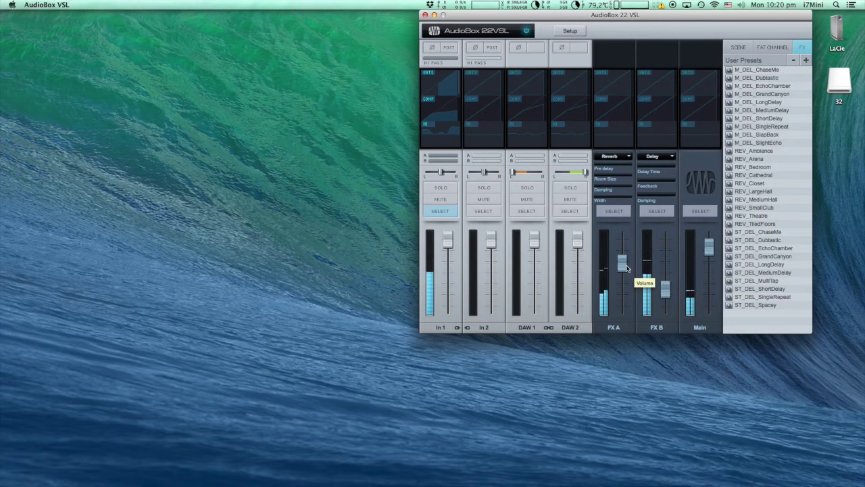
drag(623, 265, 629, 342)
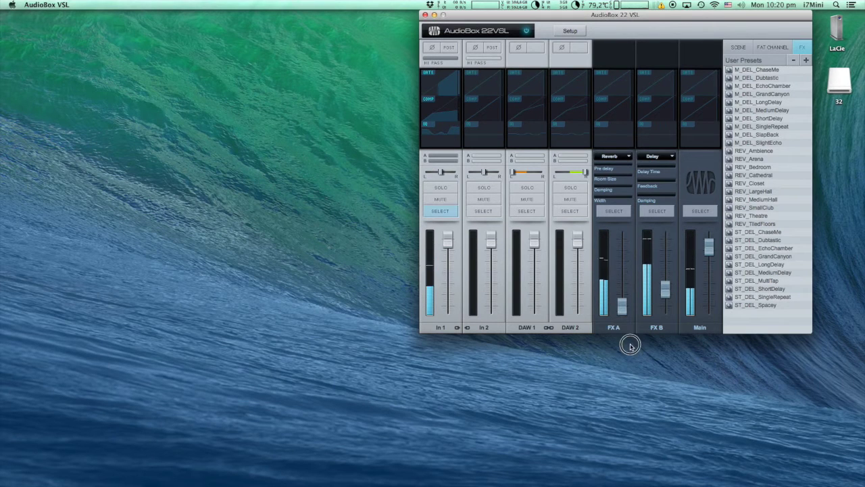
drag(665, 289, 667, 325)
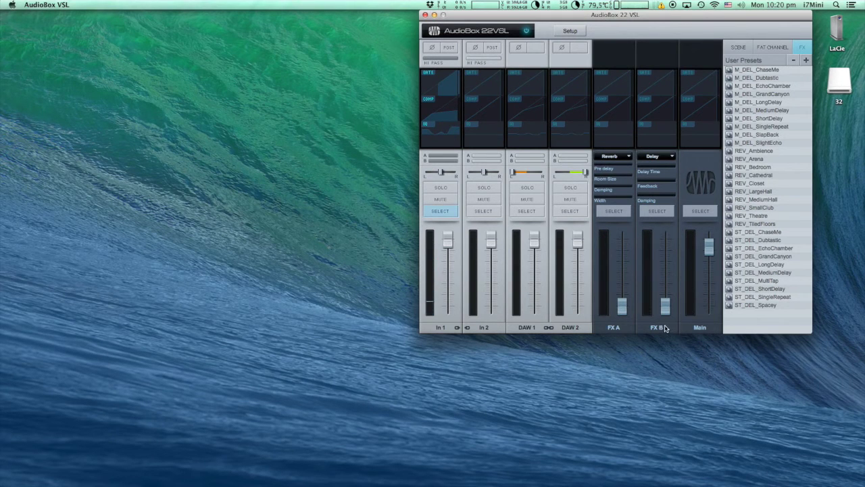
click(444, 188)
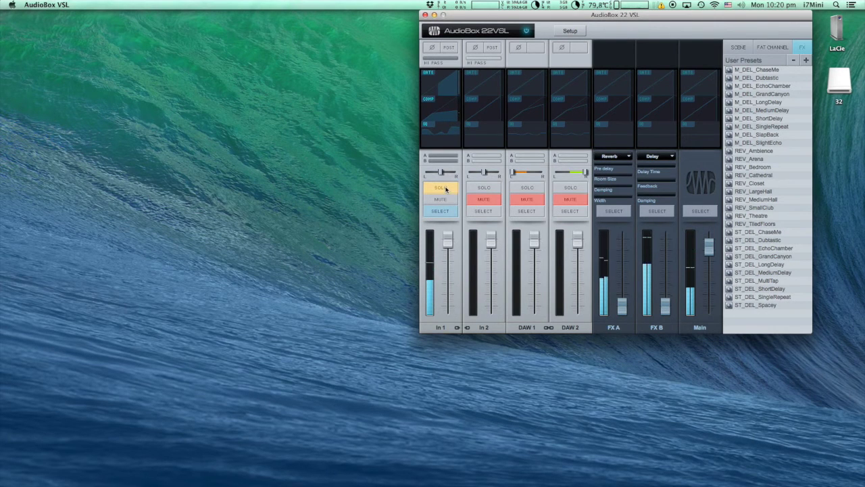
click(442, 188)
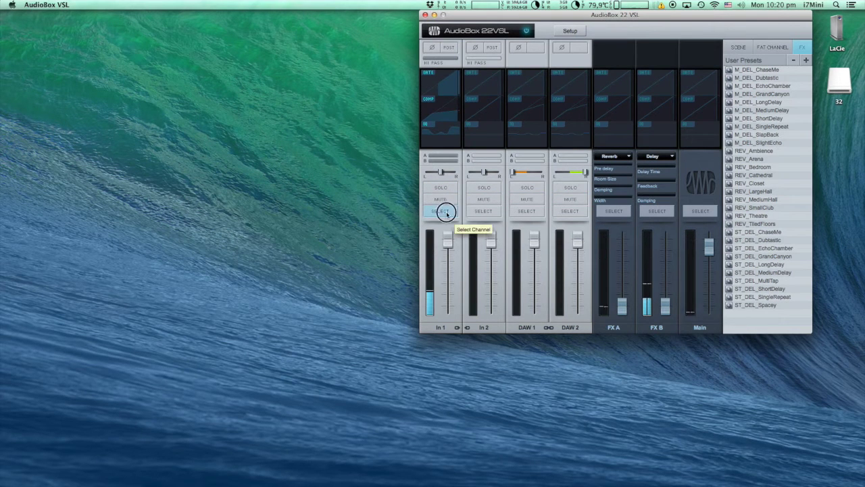
click(484, 211)
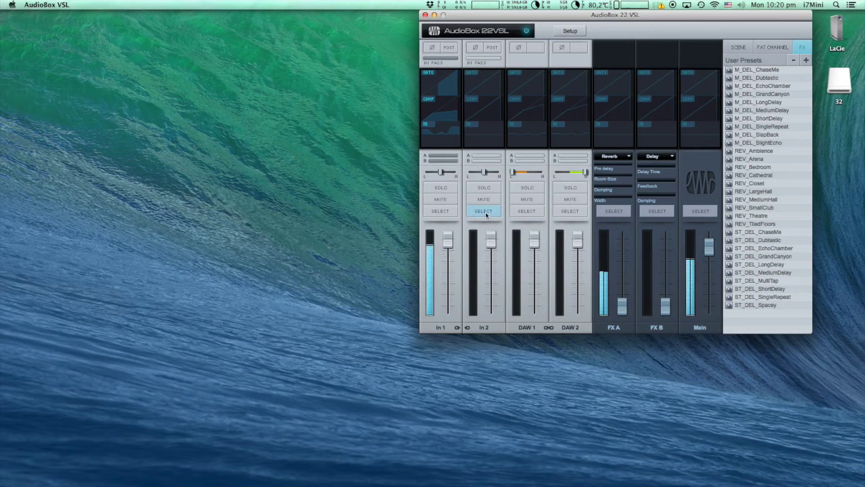
click(527, 211)
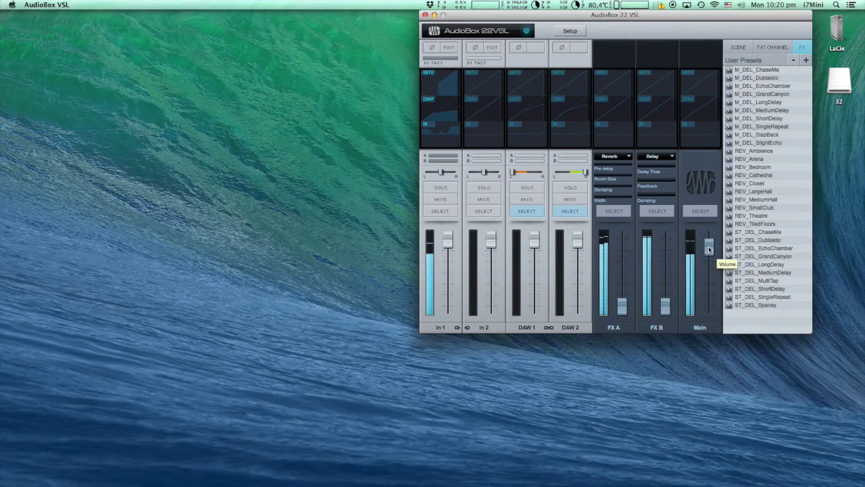
mouse_move(709, 249)
mouse_down()
mouse_move(710, 306)
mouse_move(708, 245)
mouse_up()
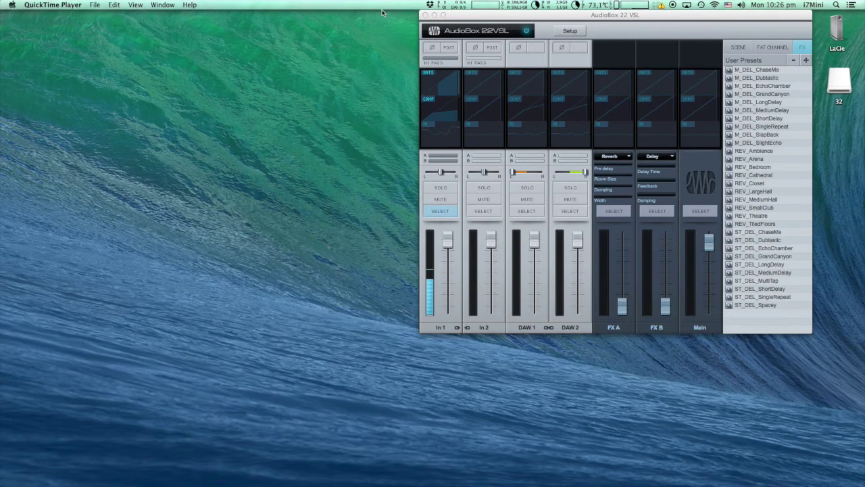
click(572, 31)
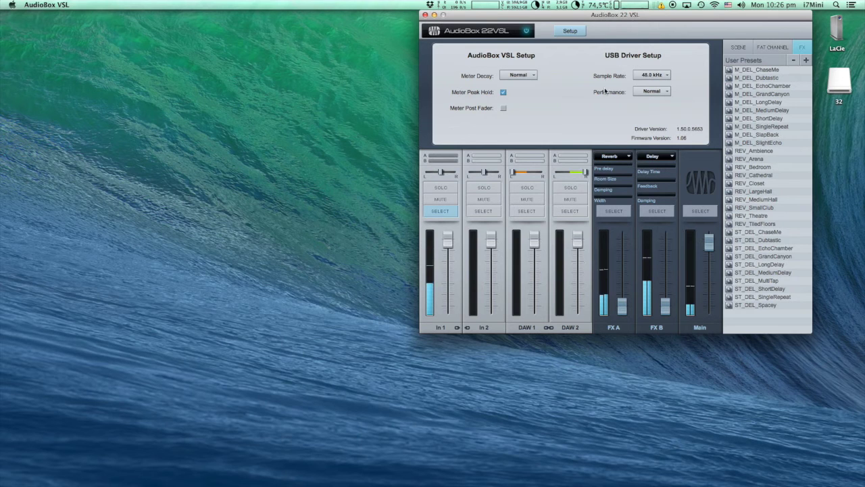
click(667, 77)
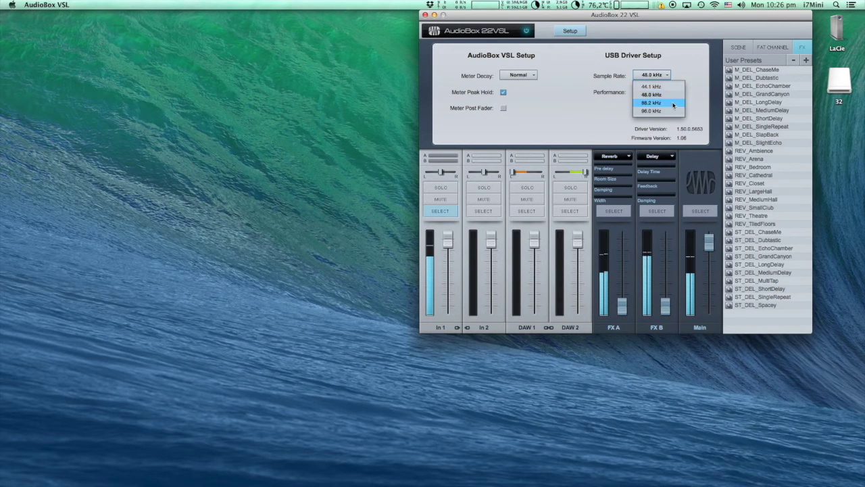
click(612, 112)
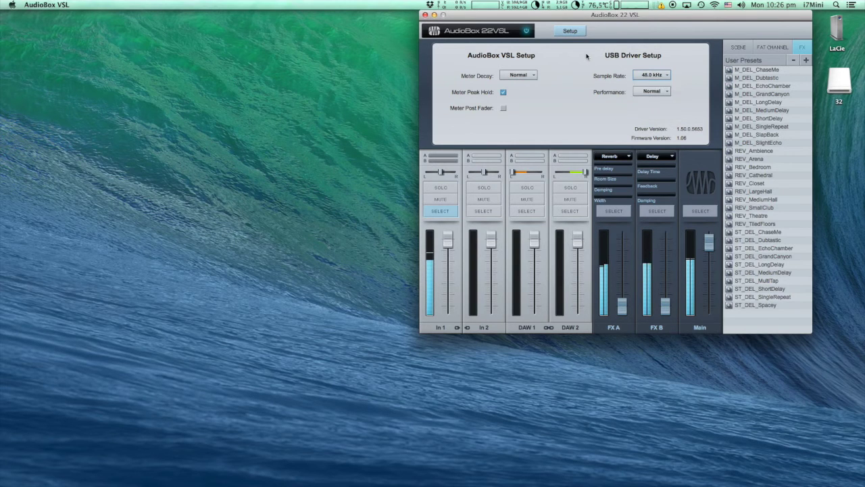
click(576, 31)
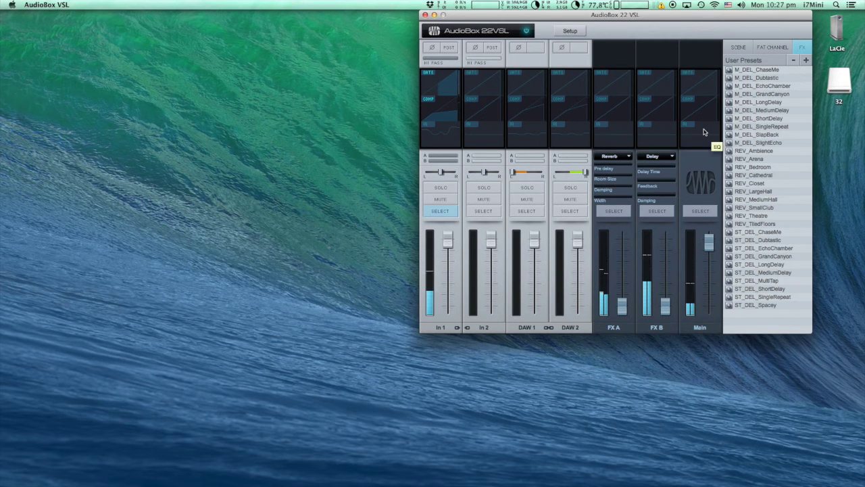
Step: Raise the Main bus compression ratio and set its compressor threshold to -38.0 dB
click(699, 83)
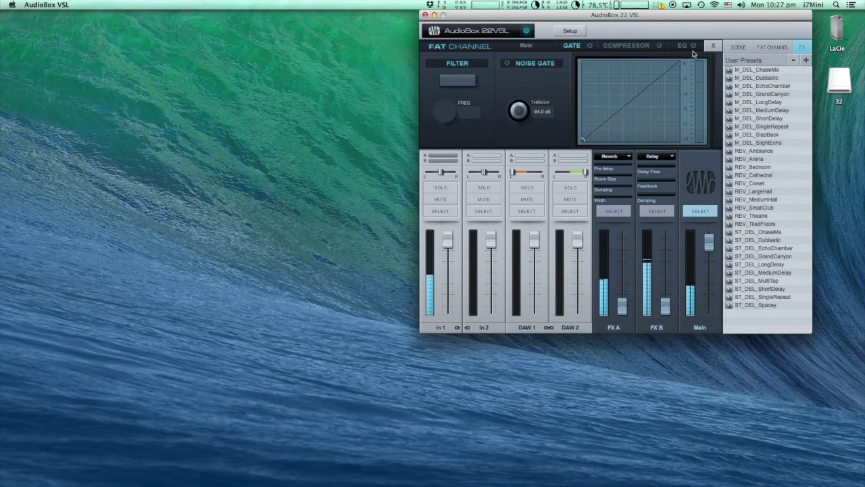
click(632, 46)
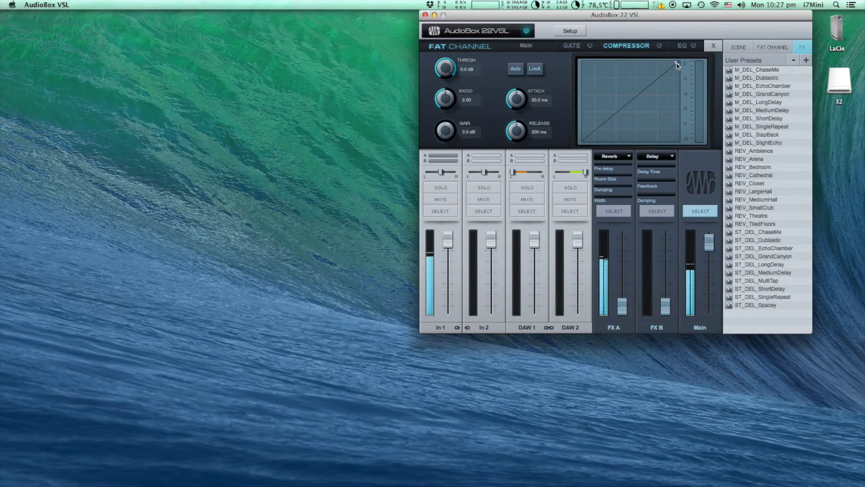
drag(676, 84, 675, 142)
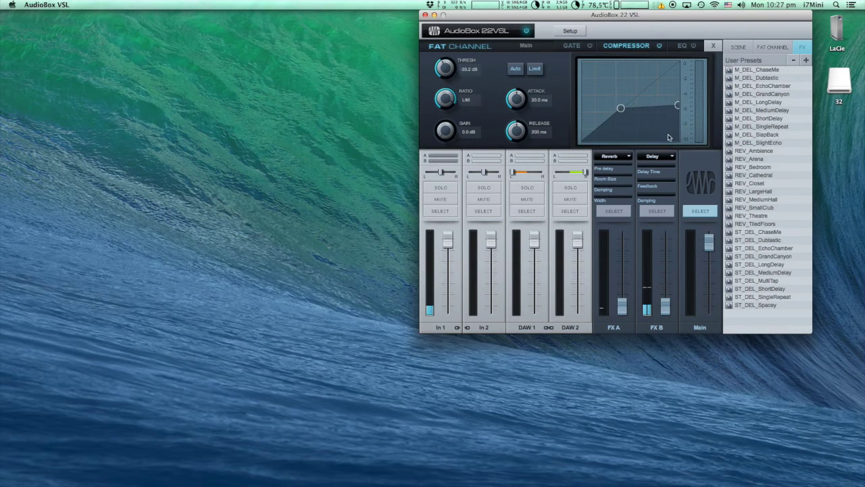
drag(622, 107, 634, 98)
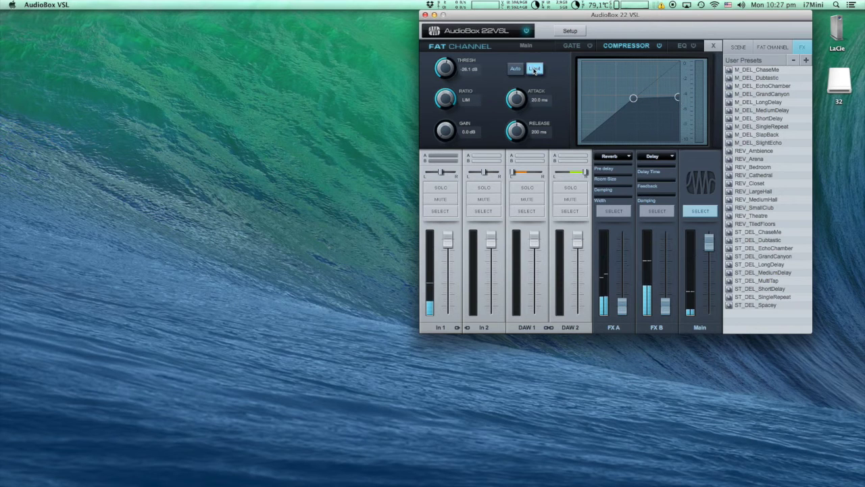
drag(632, 102, 625, 115)
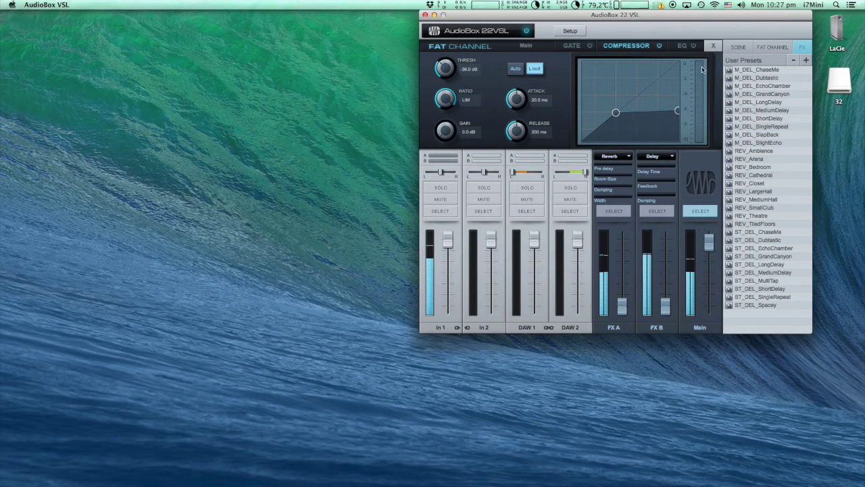
Step: Boost Main's low and high EQ bands, mid to 4.4 dB at 911 Hz, and low frequency to 118 Hz
click(682, 46)
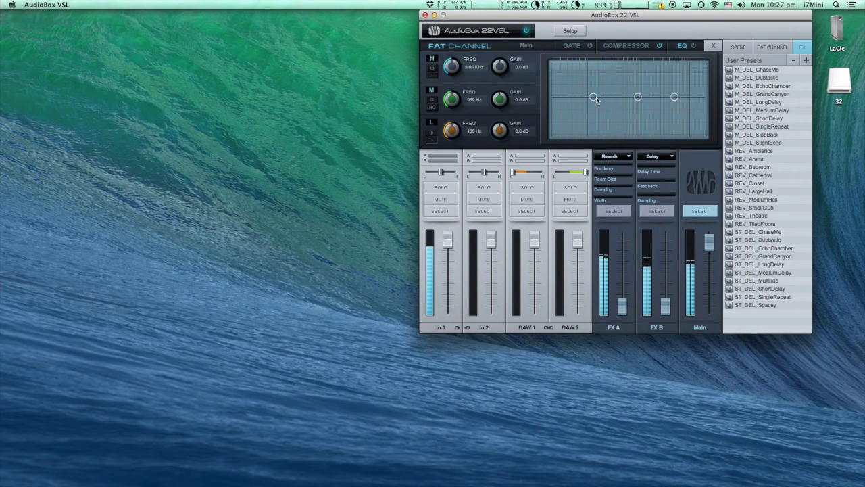
drag(593, 97, 593, 85)
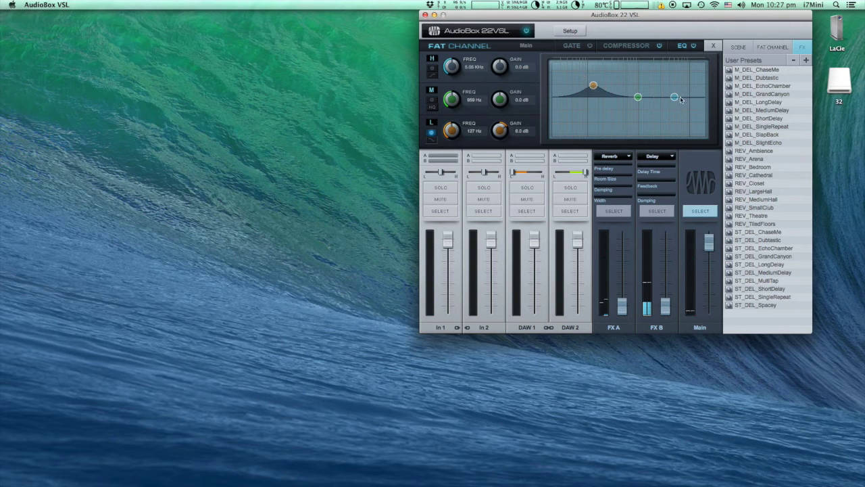
drag(674, 97, 676, 88)
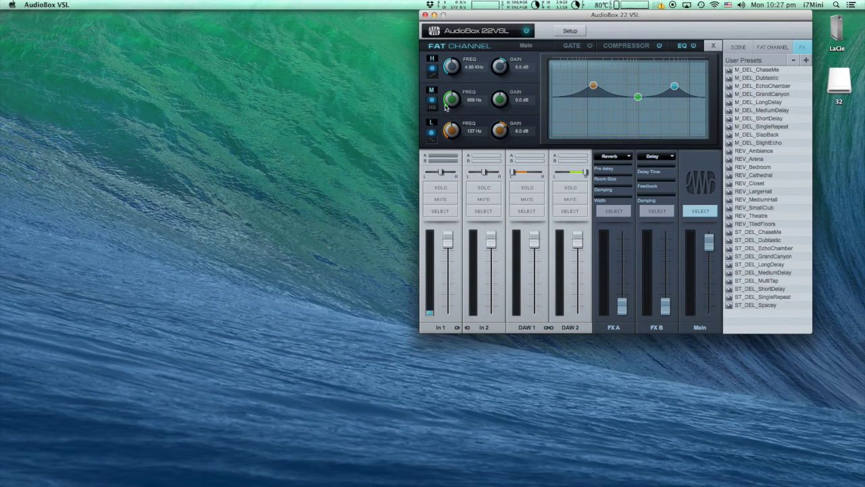
drag(639, 100, 637, 90)
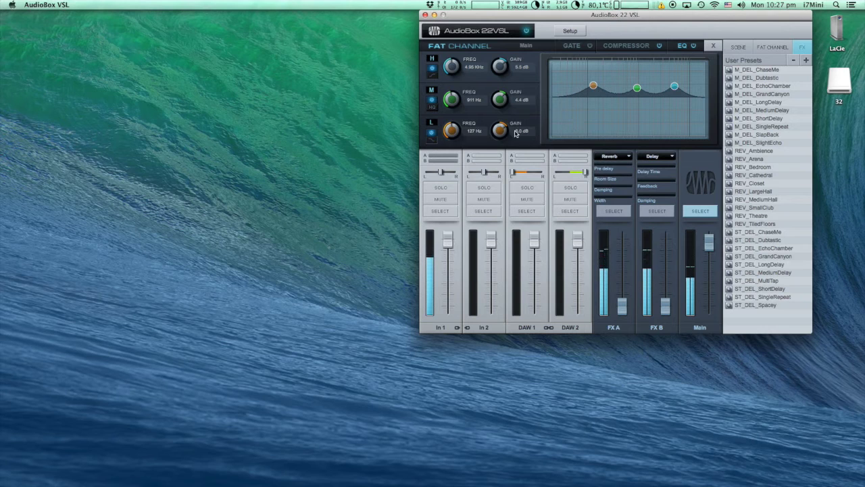
drag(452, 132, 463, 138)
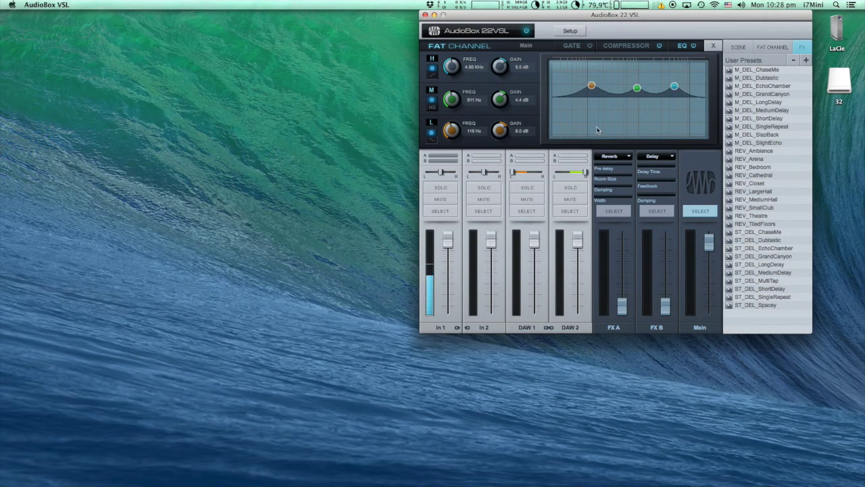
Step: Save the current mix as a new scene and rename it 'Scene 01'
click(712, 47)
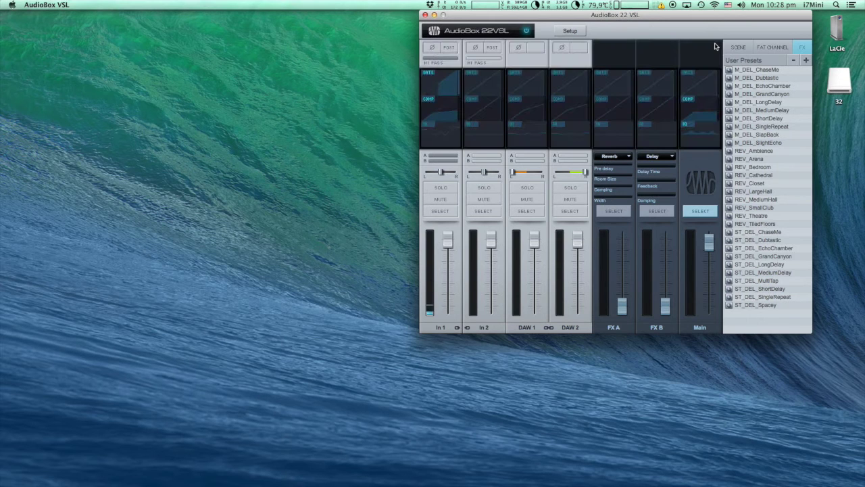
click(738, 47)
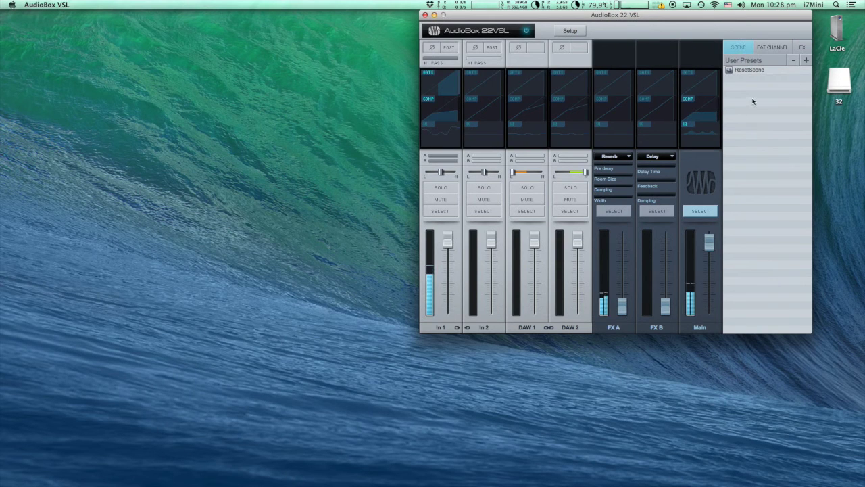
click(806, 60)
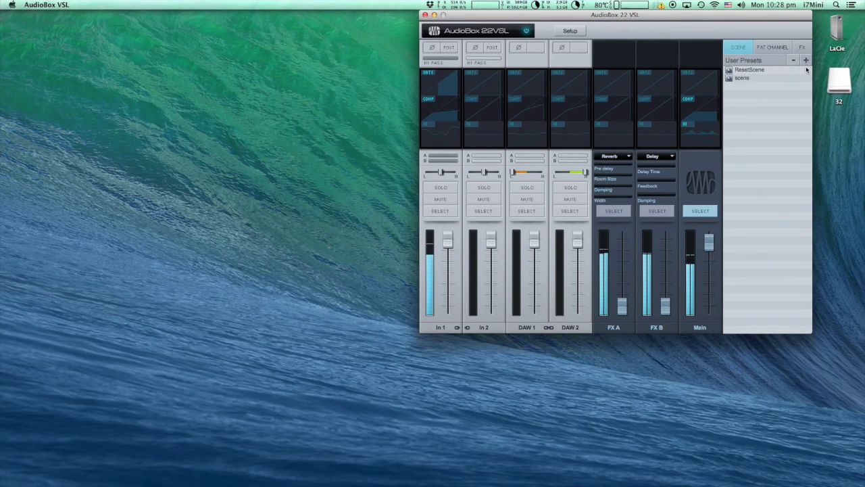
click(743, 78)
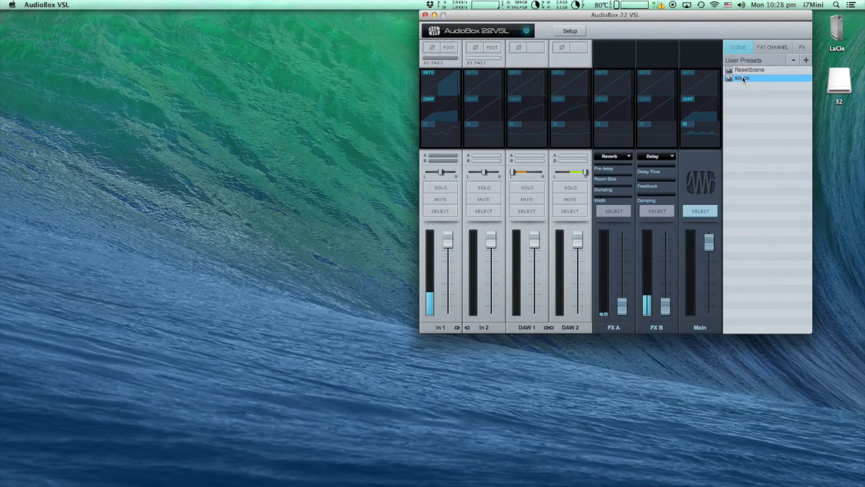
right_click(743, 79)
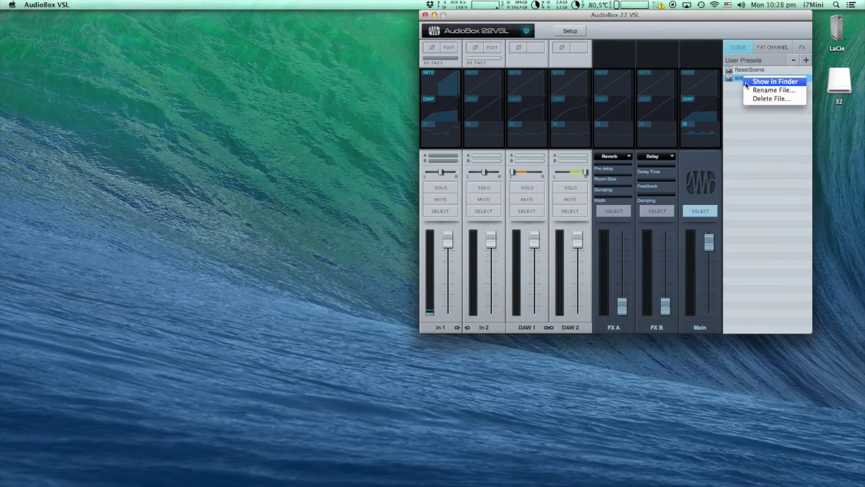
click(749, 91)
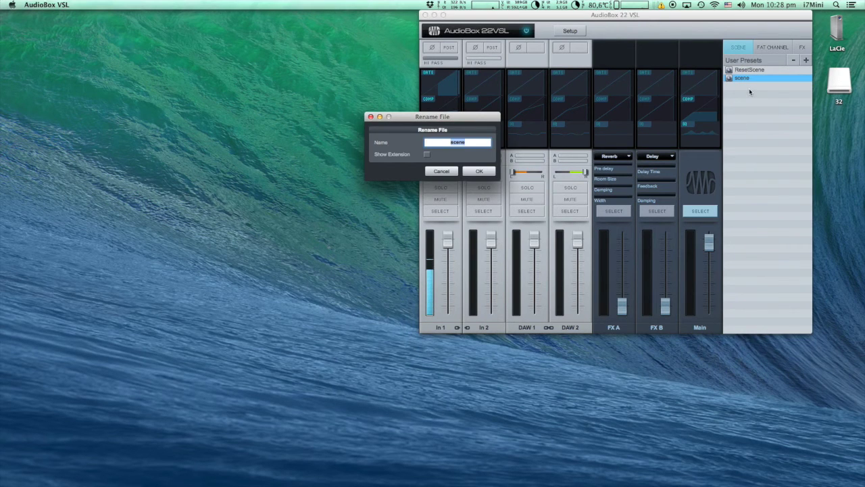
text(Scene 01)
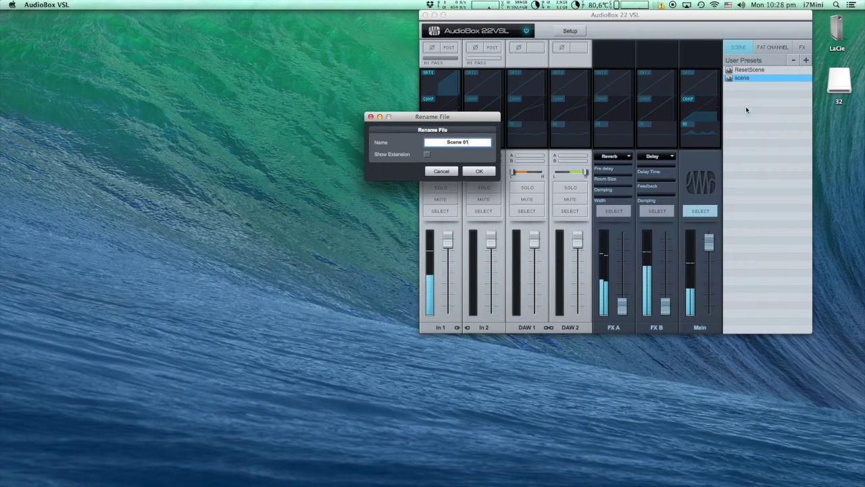
Step: Confirm the Scene 01 name and raise the FX A and FX B return faders
click(481, 171)
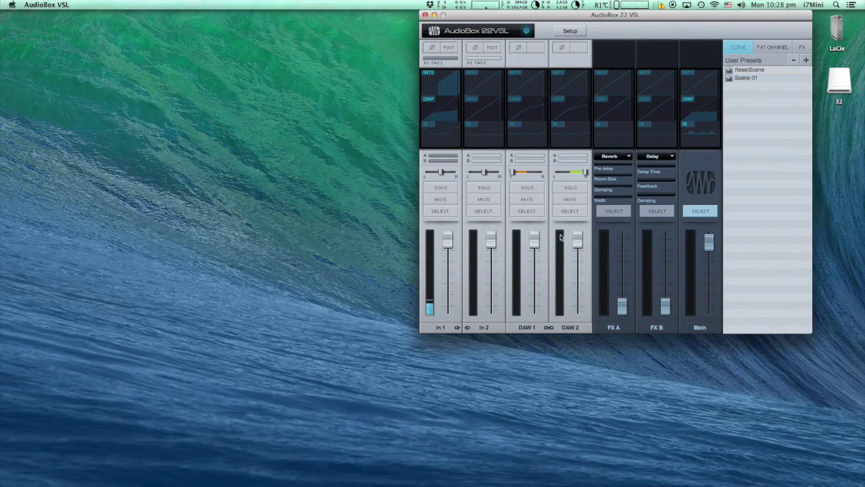
drag(622, 308, 622, 265)
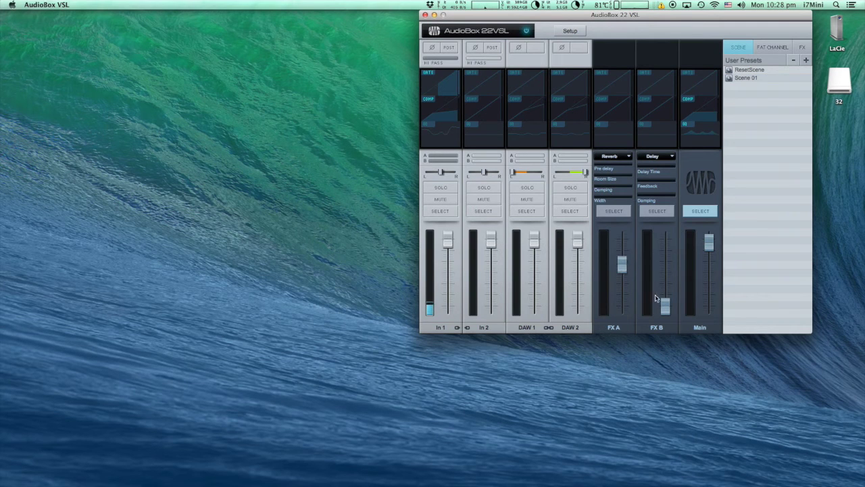
drag(666, 306, 665, 274)
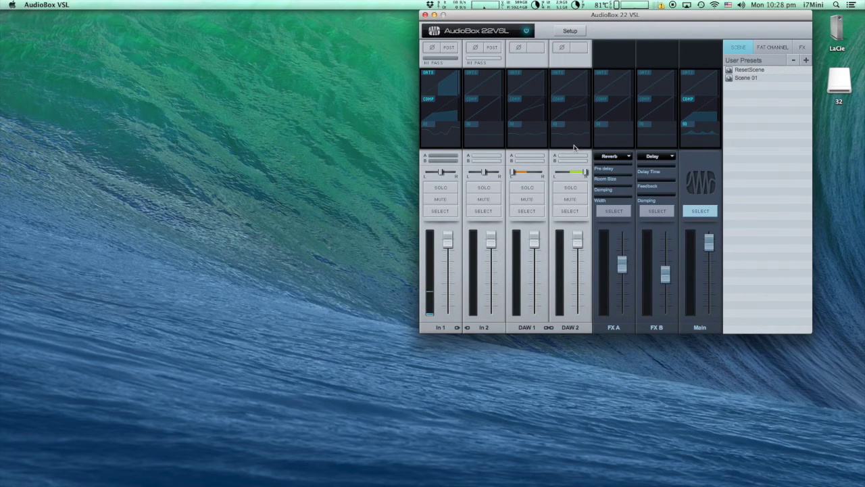
Step: Save the mix as a second scene named 'Scebe 02'
click(444, 86)
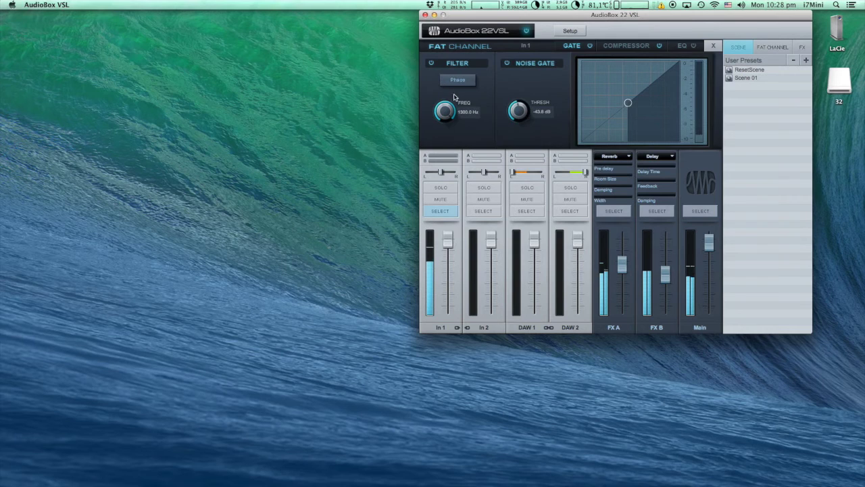
click(714, 46)
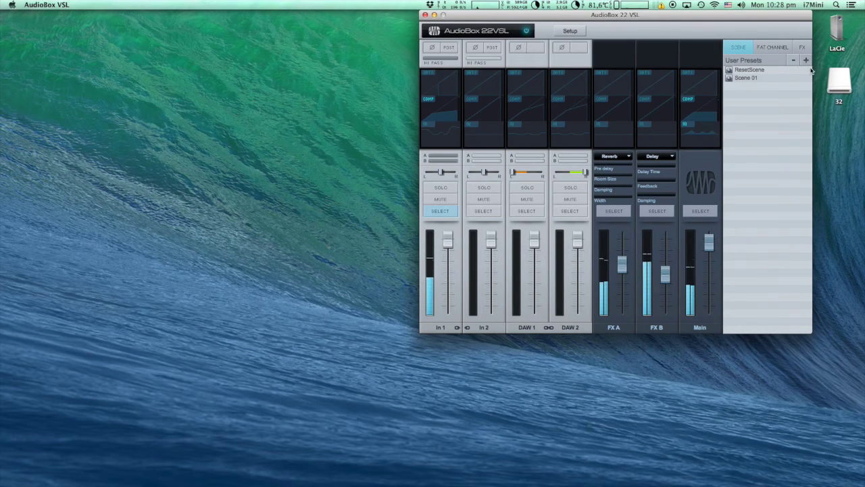
click(806, 60)
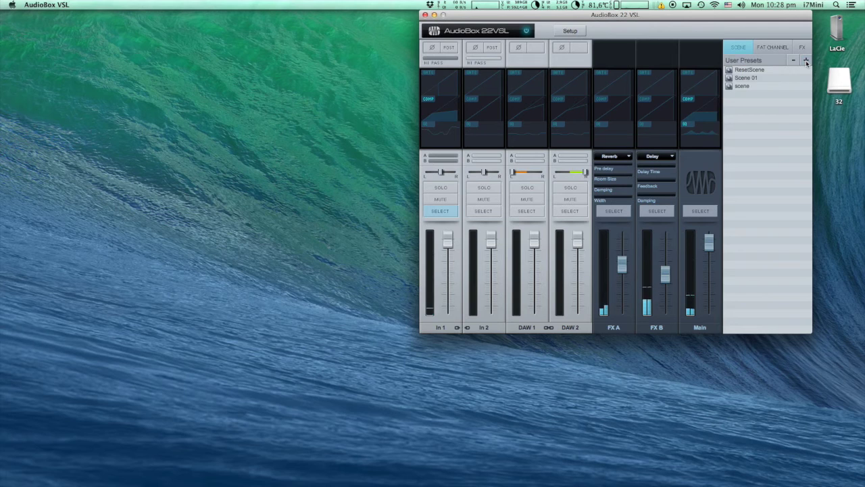
right_click(745, 87)
click(752, 96)
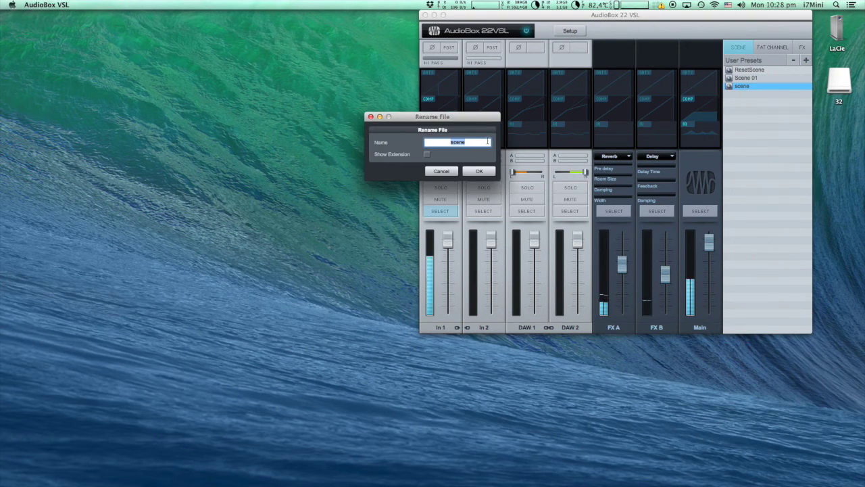
text(Sceb)
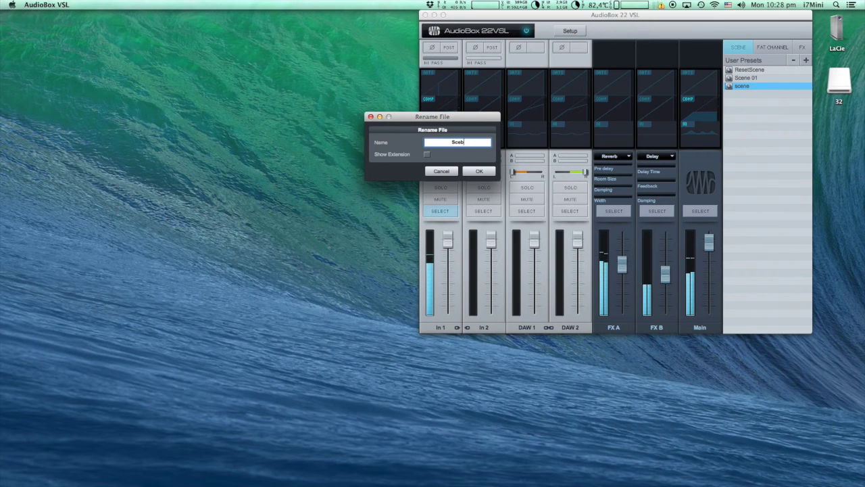
text(e 02)
key(Return)
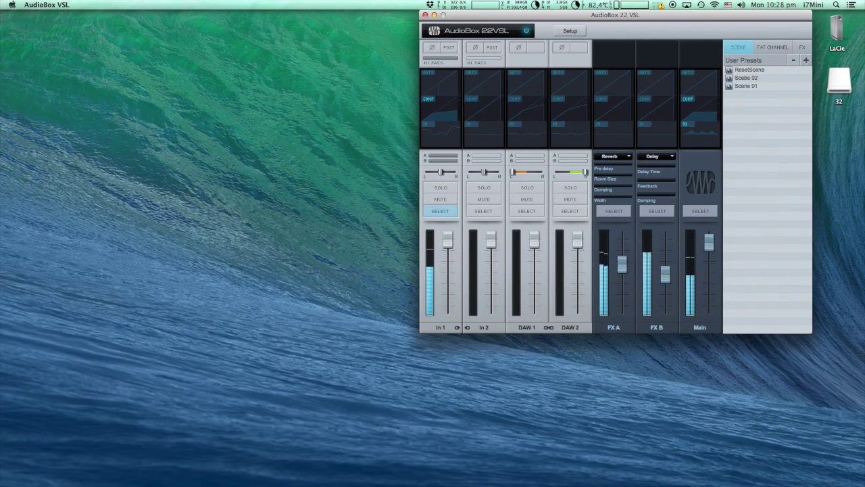
Step: Test-recall Scene 01 and Scebe 02 by double-clicking and dragging them onto the mixer
double_click(744, 86)
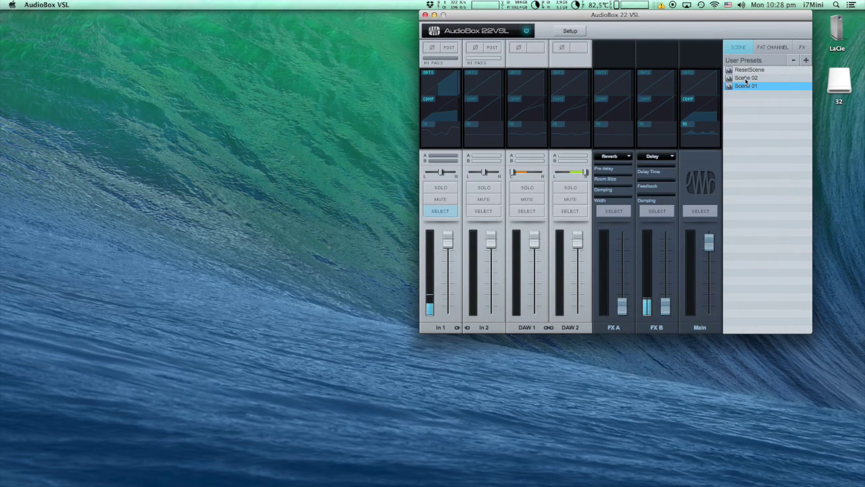
drag(733, 77, 535, 119)
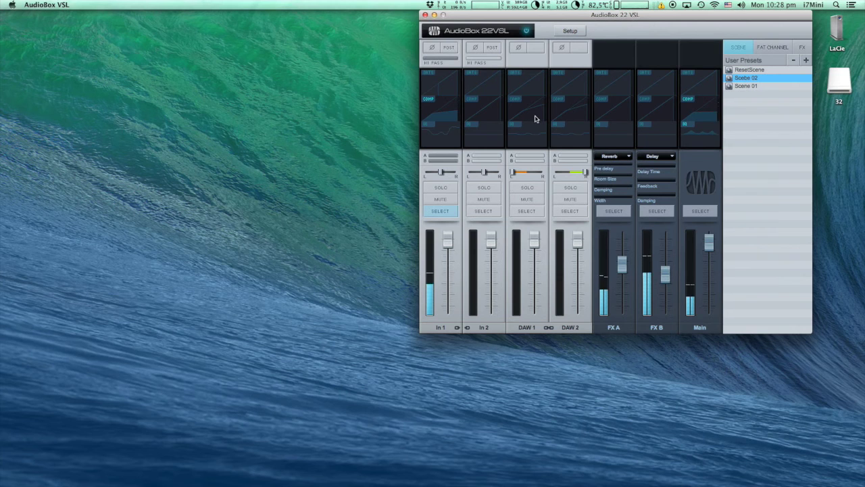
drag(744, 84, 517, 102)
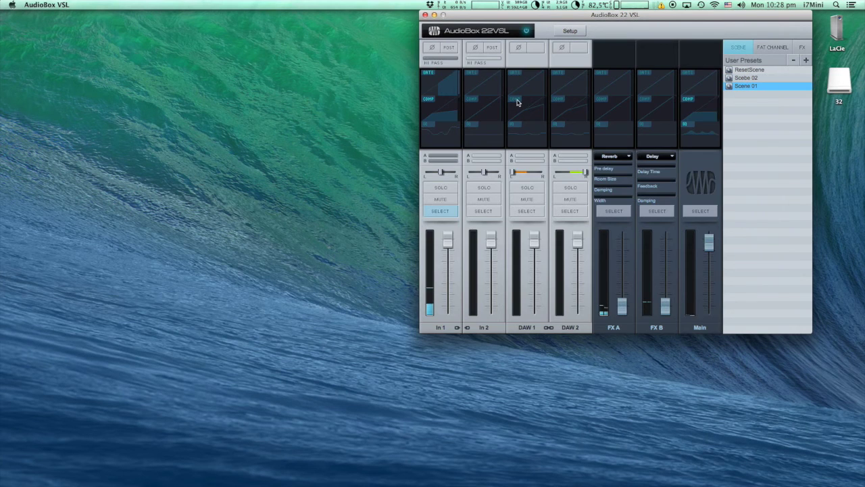
click(748, 79)
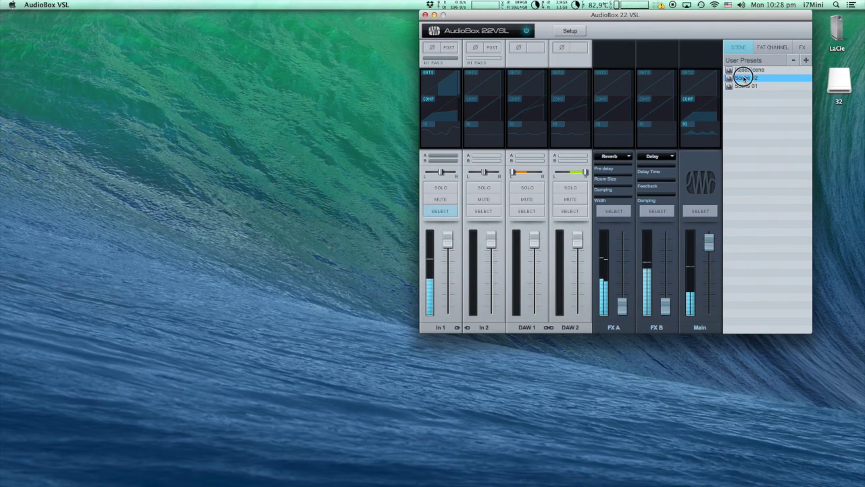
drag(740, 77, 594, 110)
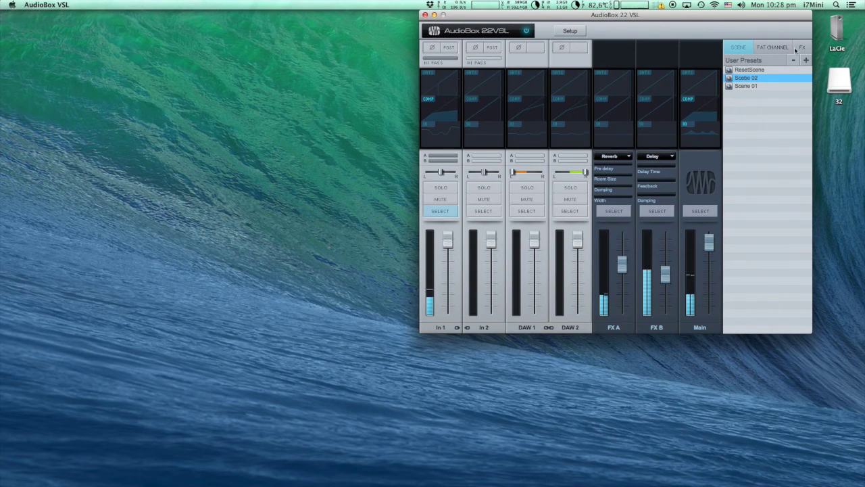
Step: Drag BAS_Slap then VOX_Female3 onto In 1, DRM_KickHipHop onto In 2, and VOX_Speech1 onto Main
click(781, 48)
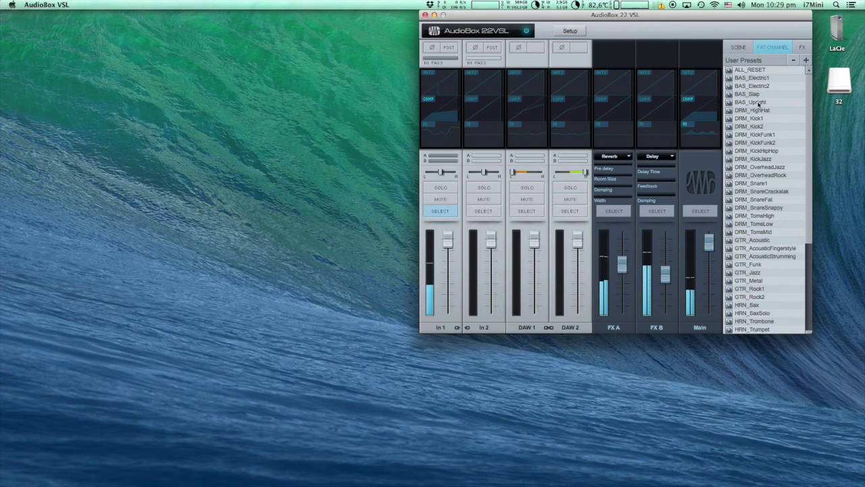
drag(755, 95, 459, 106)
drag(764, 150, 496, 121)
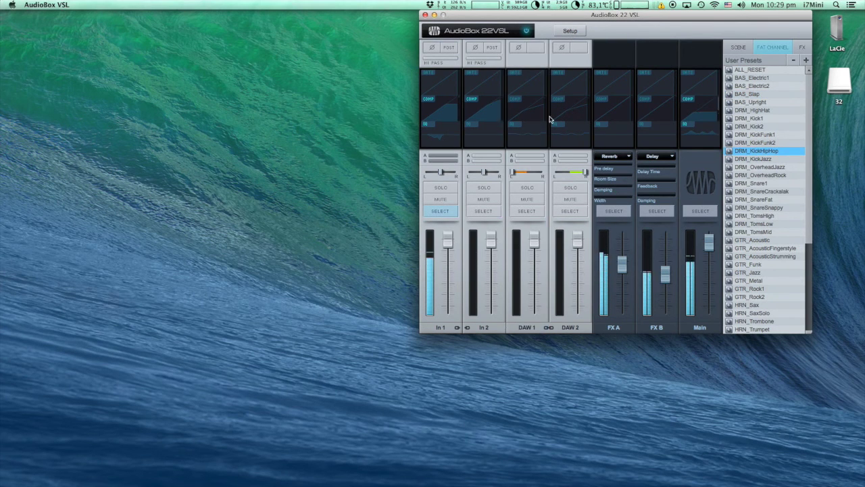
scroll(766, 215, down, 5)
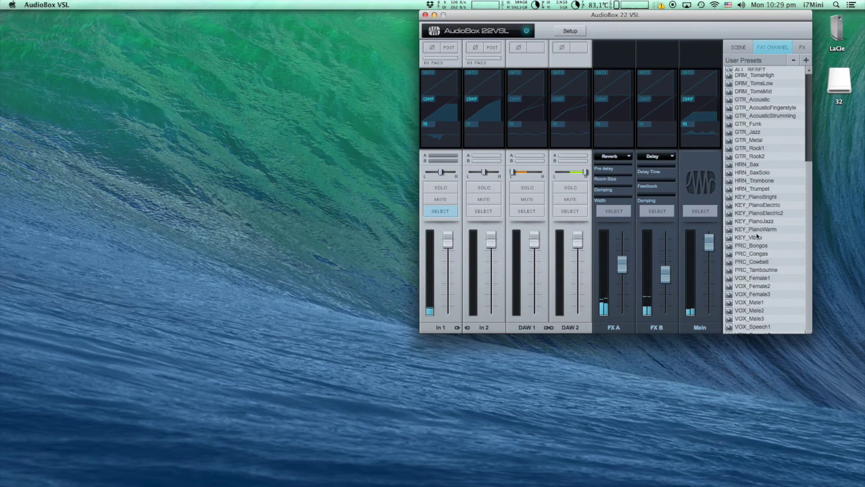
drag(760, 295, 454, 188)
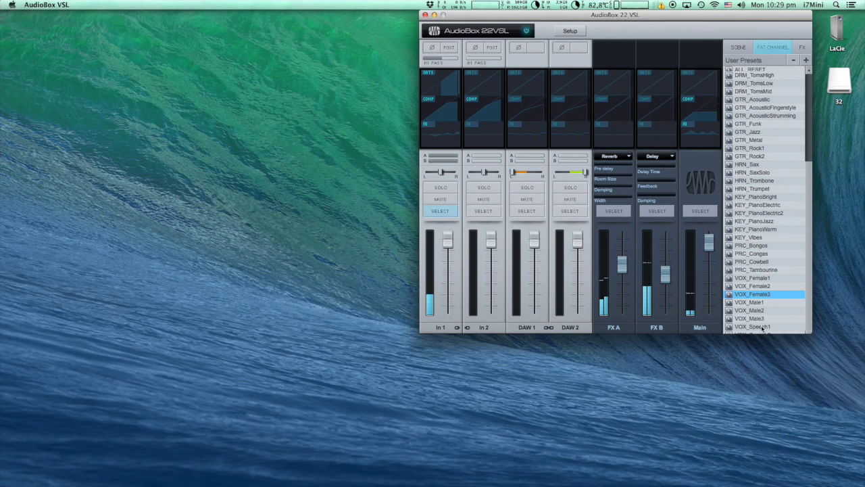
drag(763, 327, 689, 262)
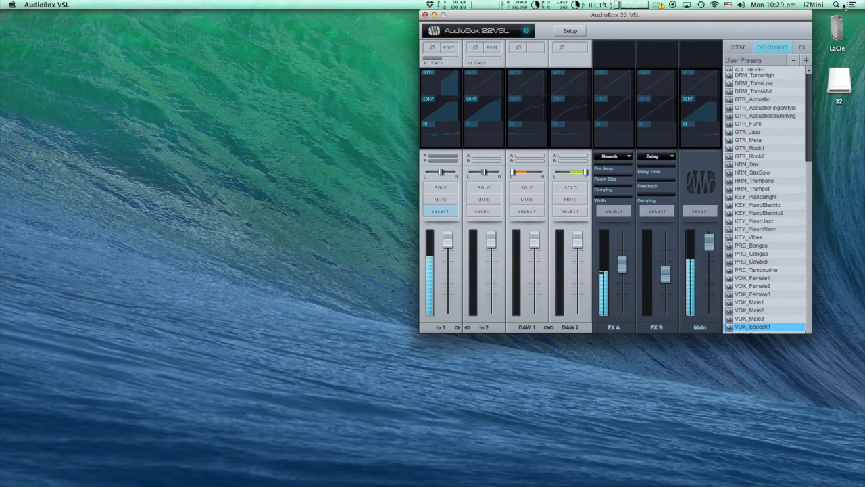
Step: Switch the presets panel to the FX list showing REV_Ambience and ST_DEL_Spacey
click(802, 47)
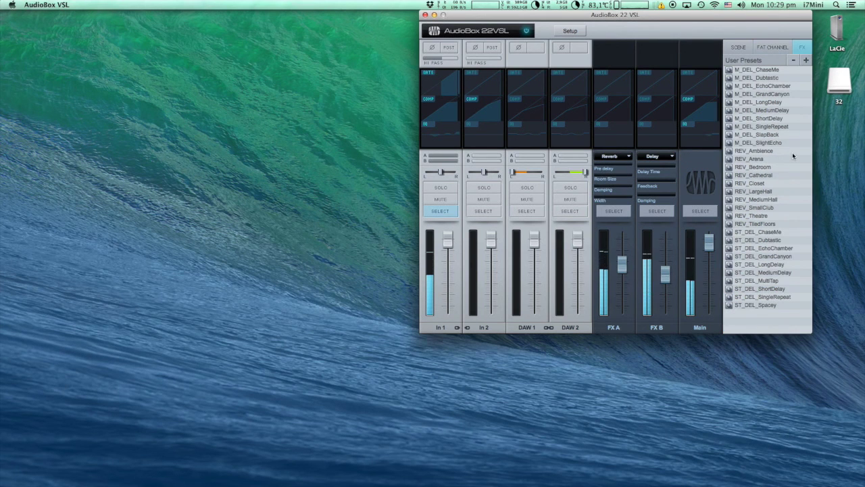